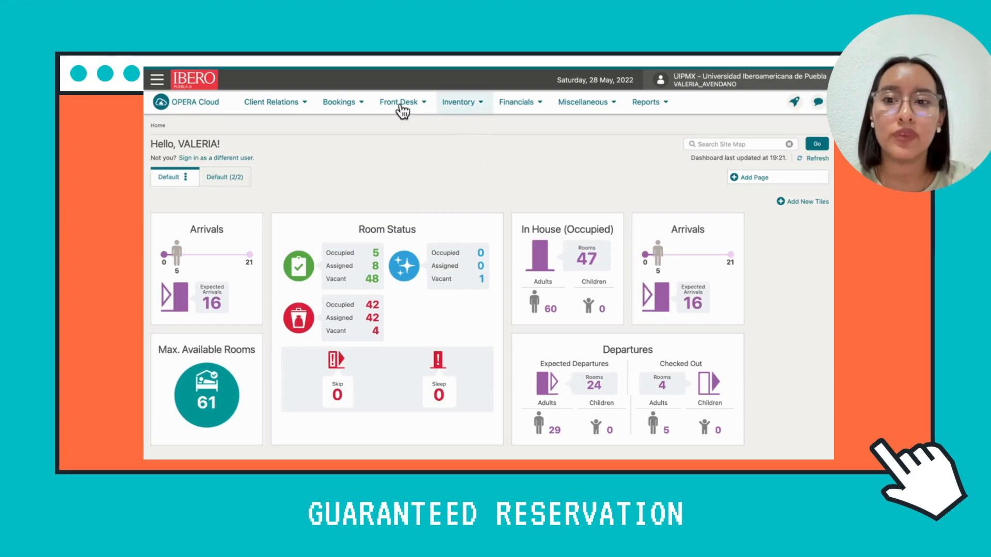
Open the Property Availability page in the inventory area.
click(467, 105)
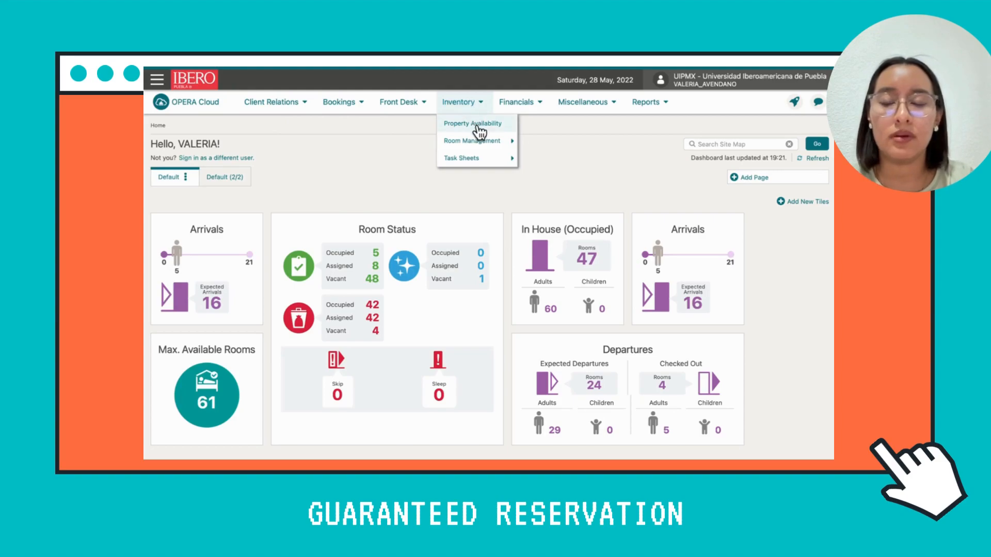
click(479, 133)
click(472, 106)
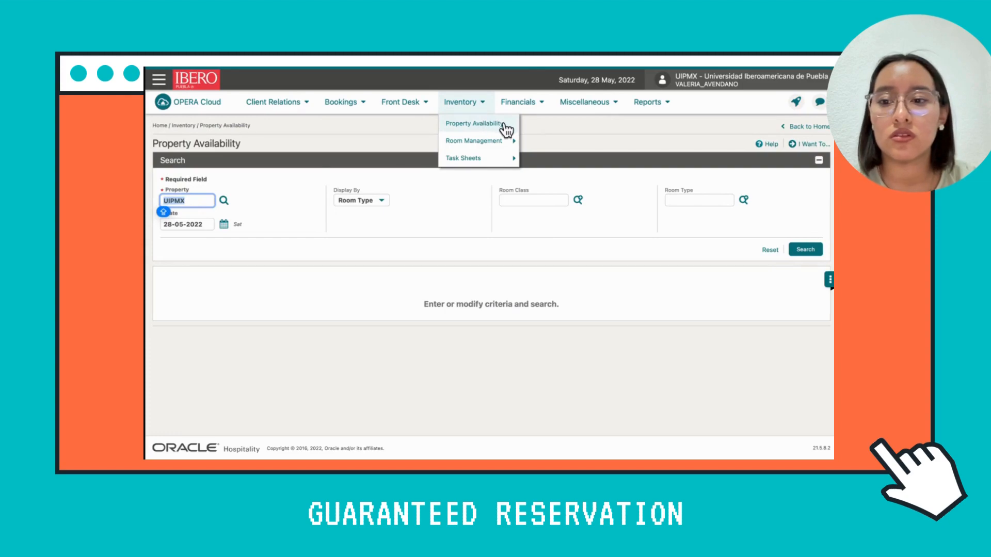
click(484, 125)
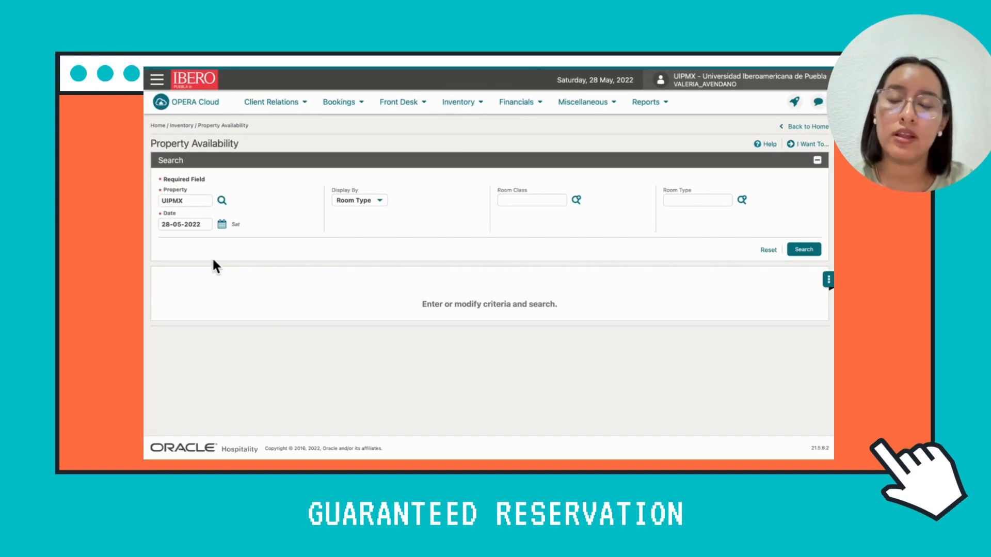
Search the property's availability by room type for the date 29-05-2022 and examine the room counts.
double_click(167, 225)
text(29)
click(275, 251)
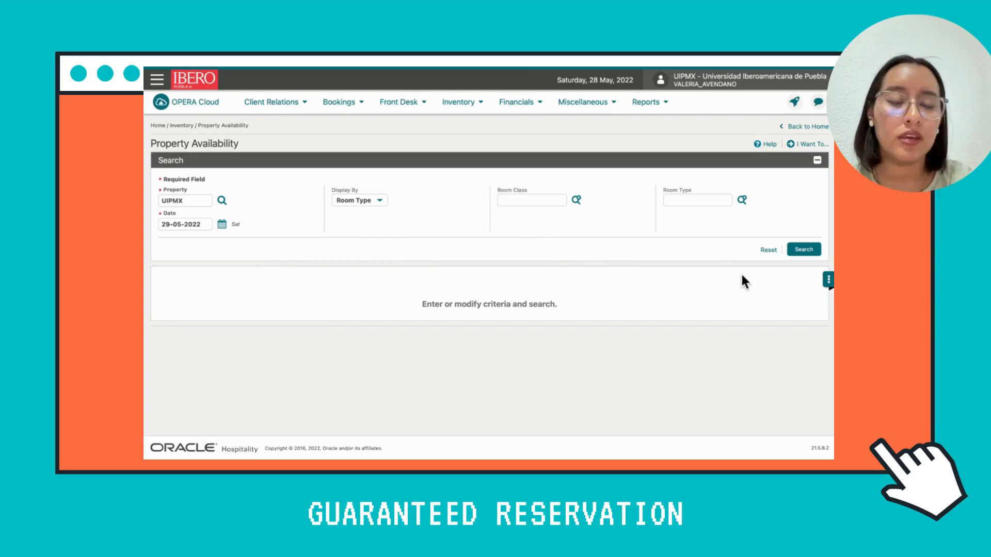
drag(791, 225, 795, 266)
click(809, 265)
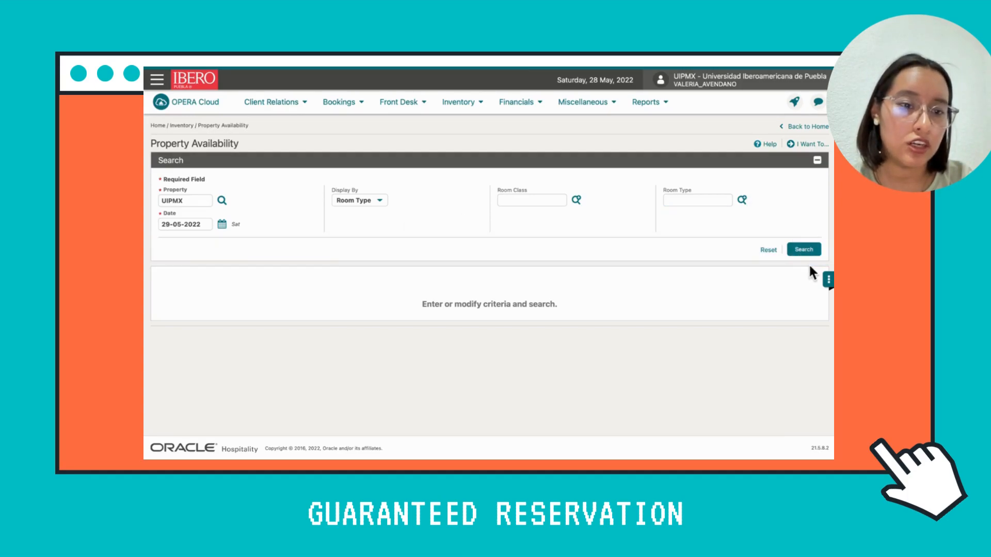
click(806, 251)
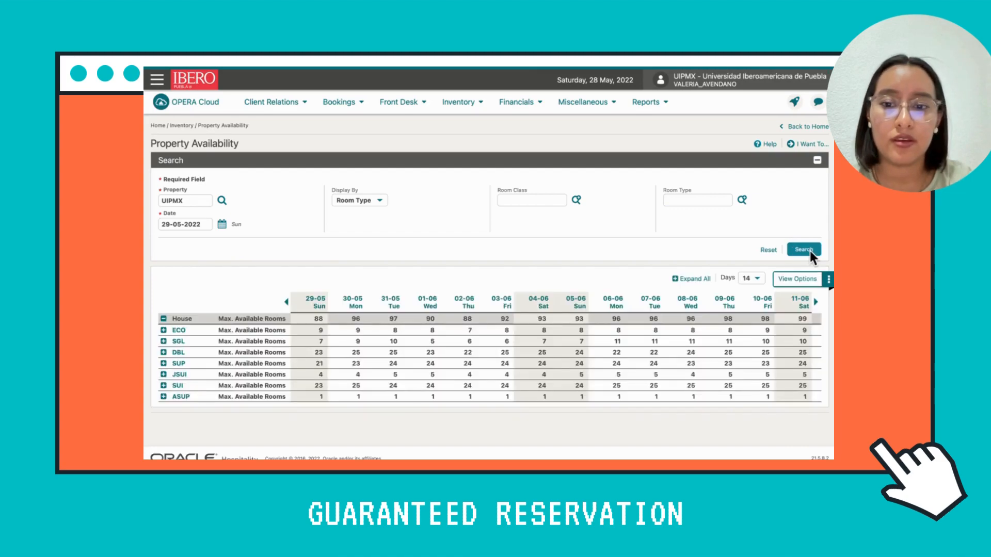
scroll(496, 328, down, 1)
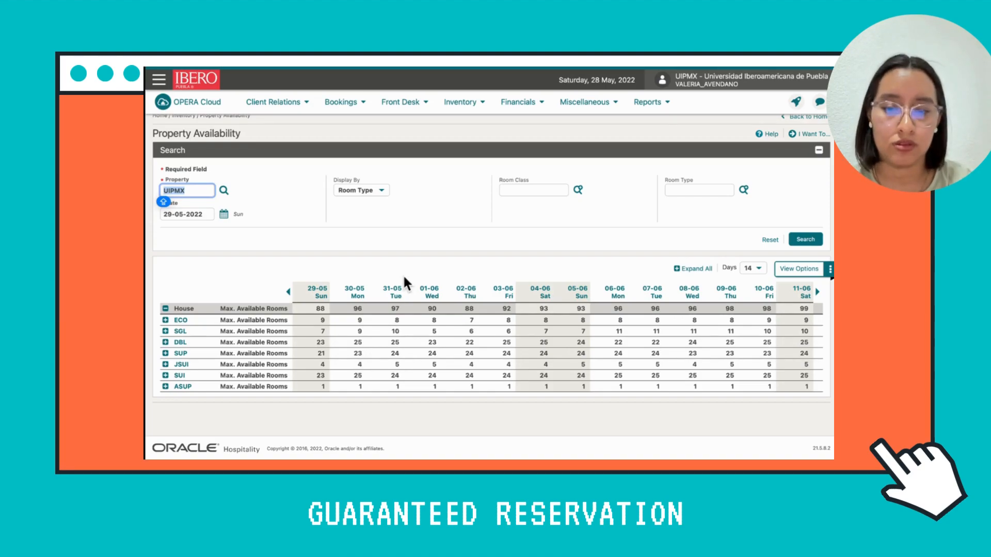
scroll(671, 209, up, 1)
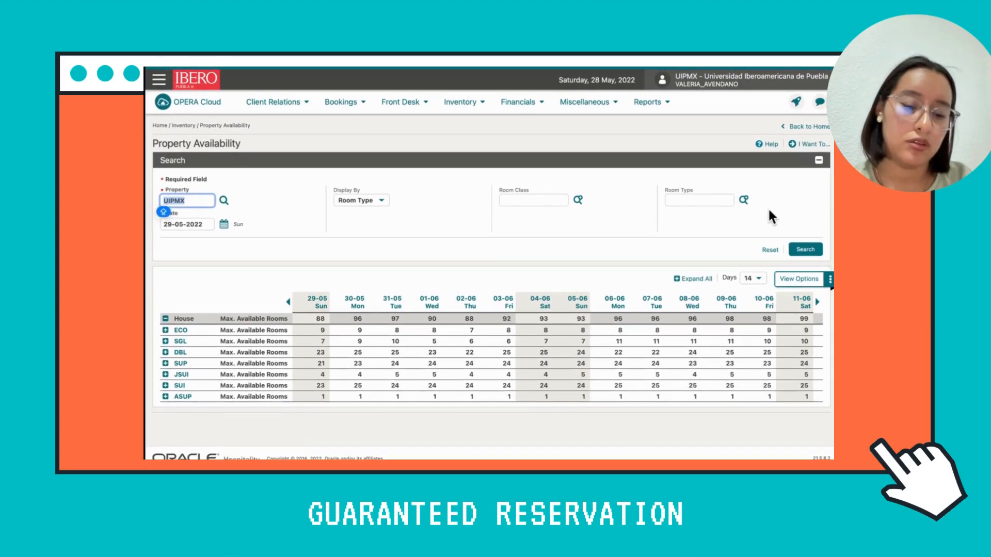
Start a new reservation with arrival on 29-05-2022 for 3 nights and 2 adults.
click(808, 145)
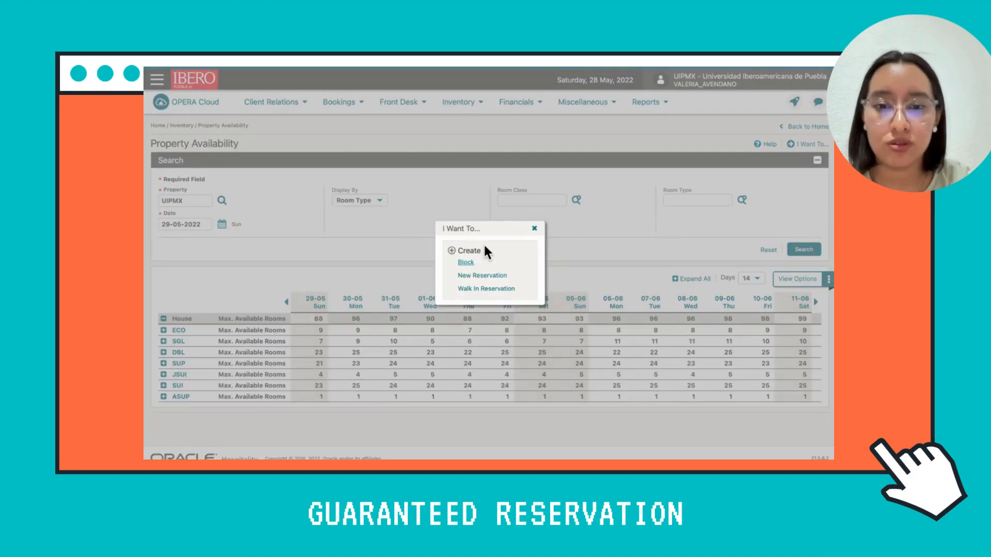
click(491, 278)
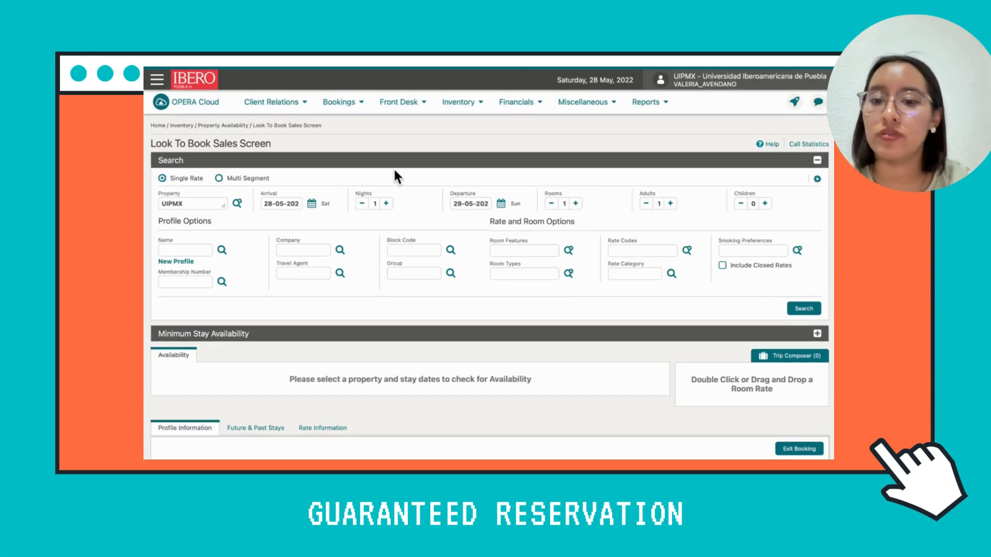
click(277, 204)
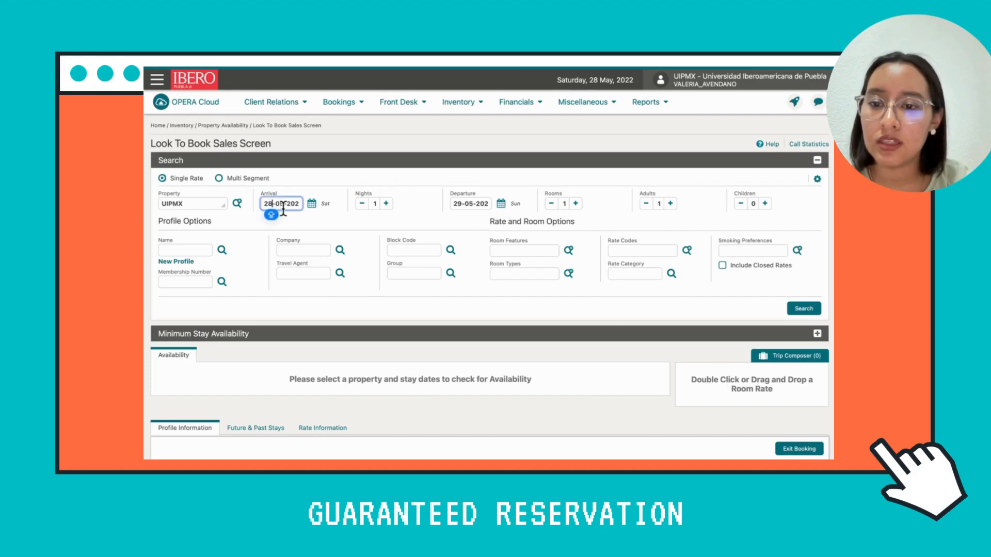
key(BackSpace)
text(9)
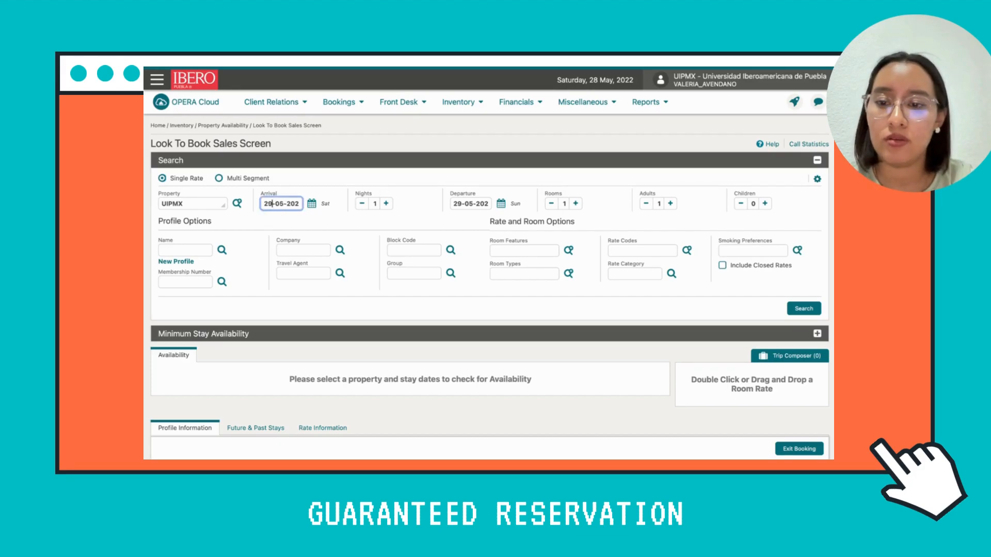
click(314, 233)
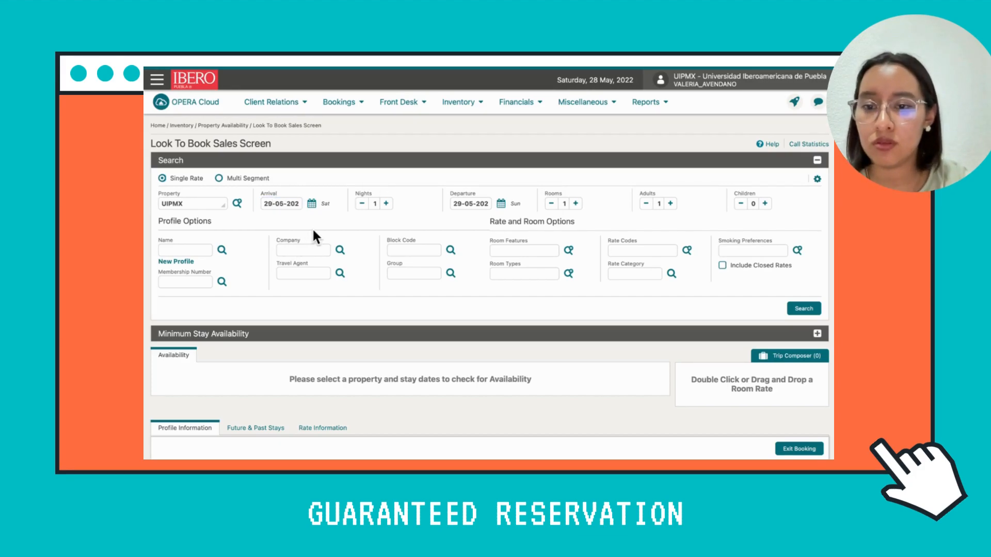
click(386, 204)
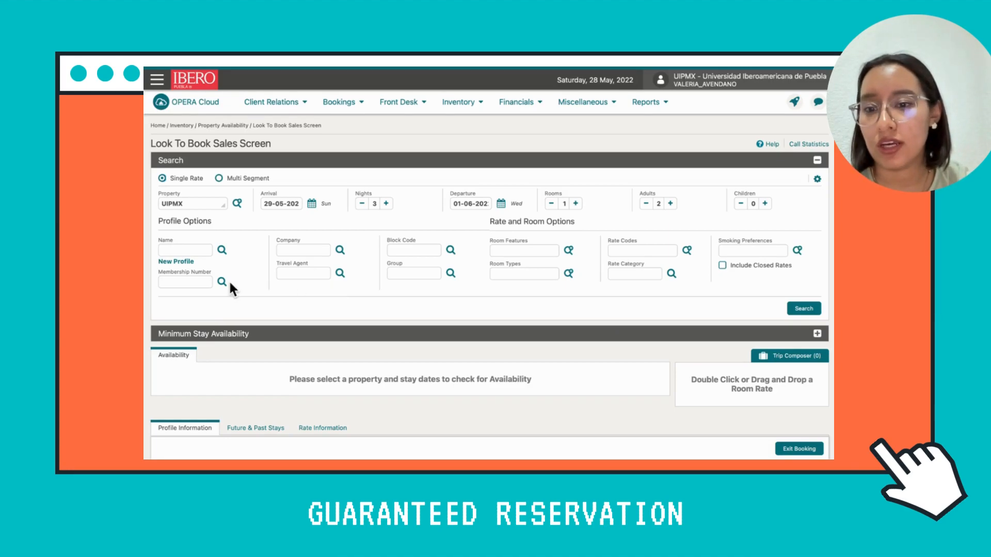
Look up the guest's existing profile by last name and attach the matching guest to the reservation search.
click(196, 250)
text(CA)
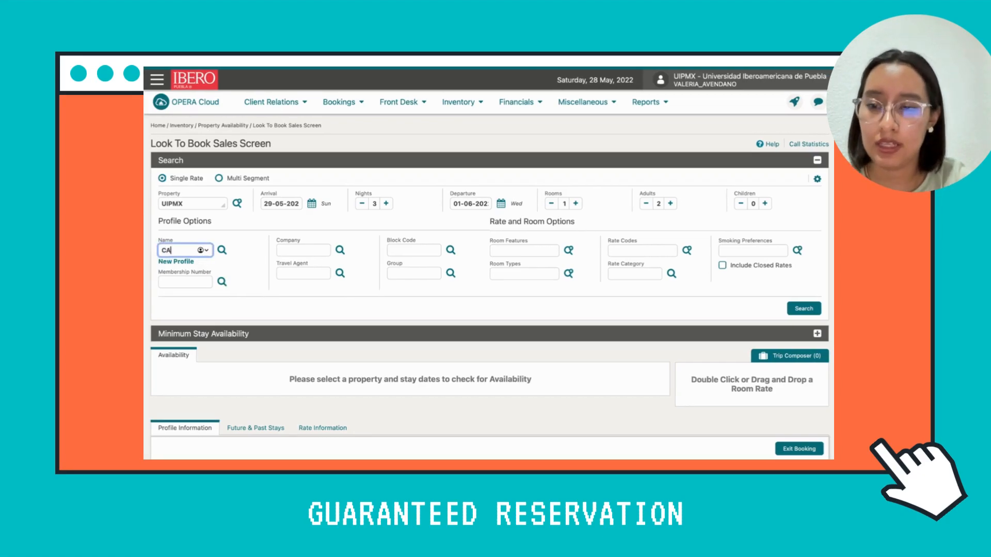
text(STILLEJ)
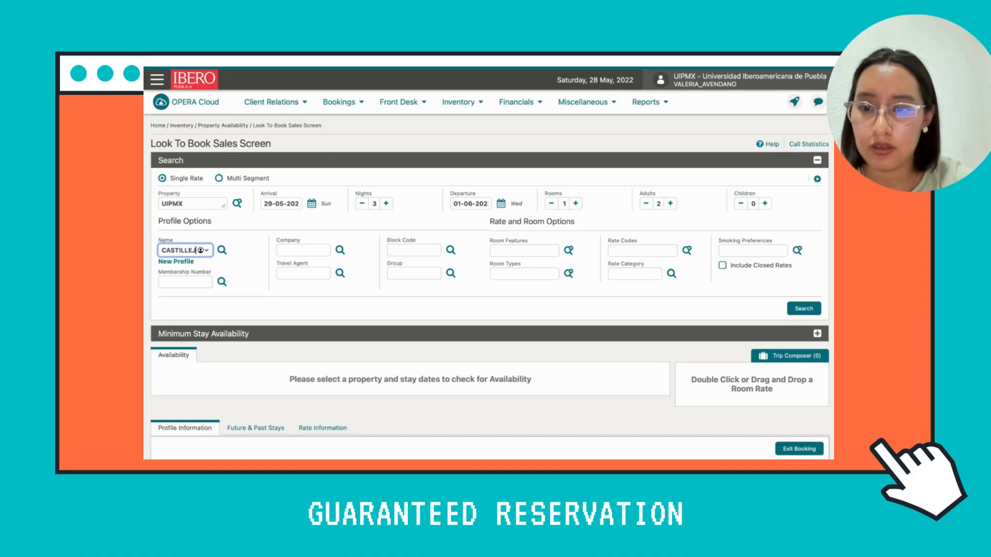
text(OS)
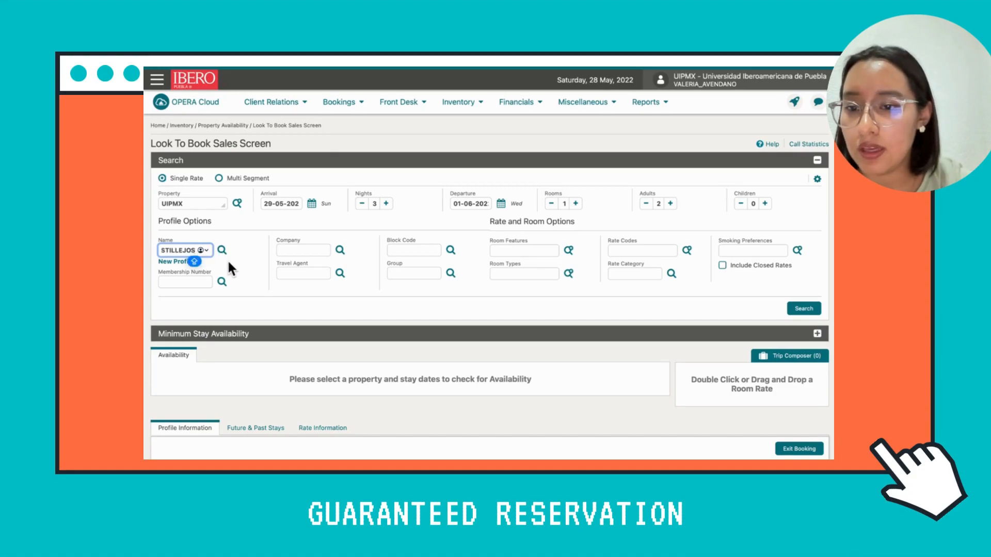
click(222, 251)
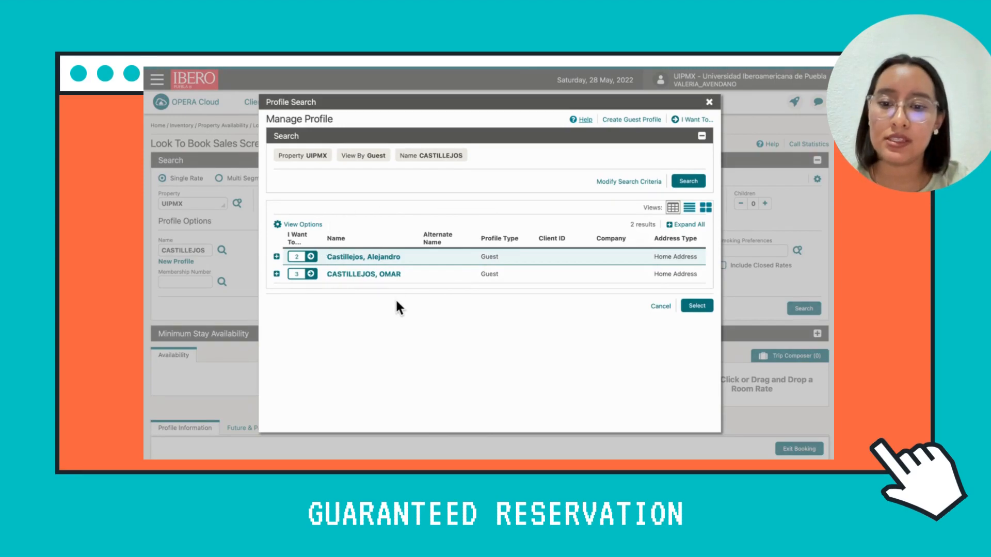
click(444, 273)
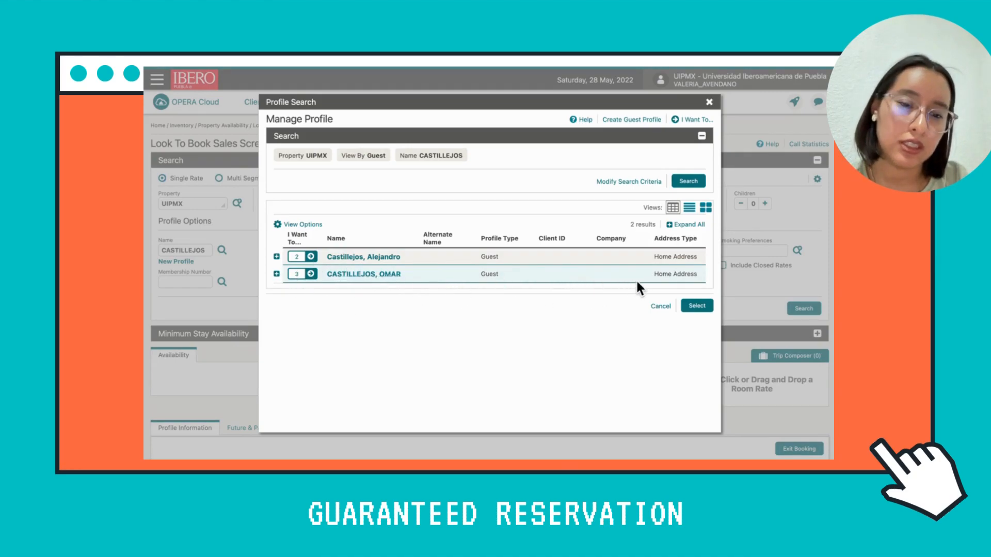
click(692, 307)
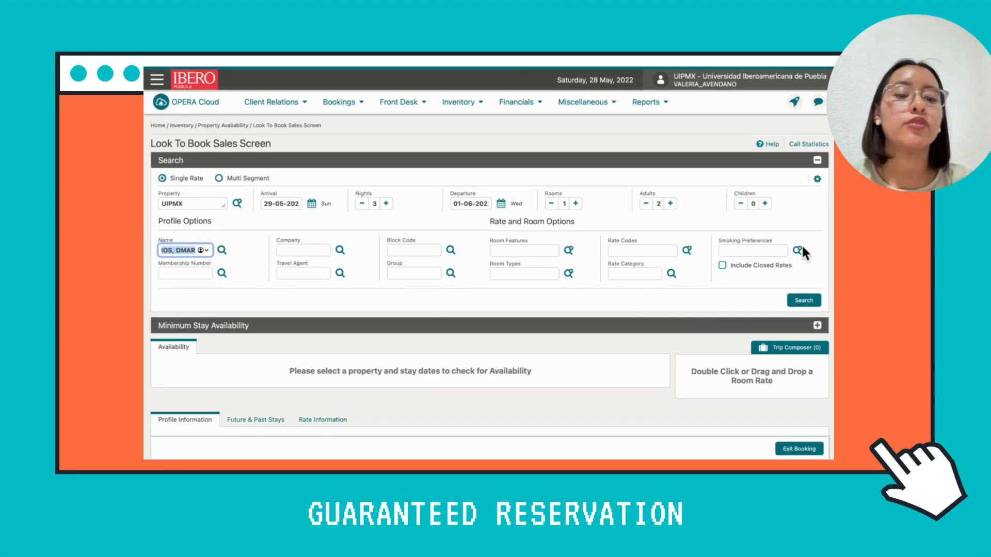
Search for available rates and choose the SUP room at the 5,000.00 MXN rack rate for the booking.
click(802, 304)
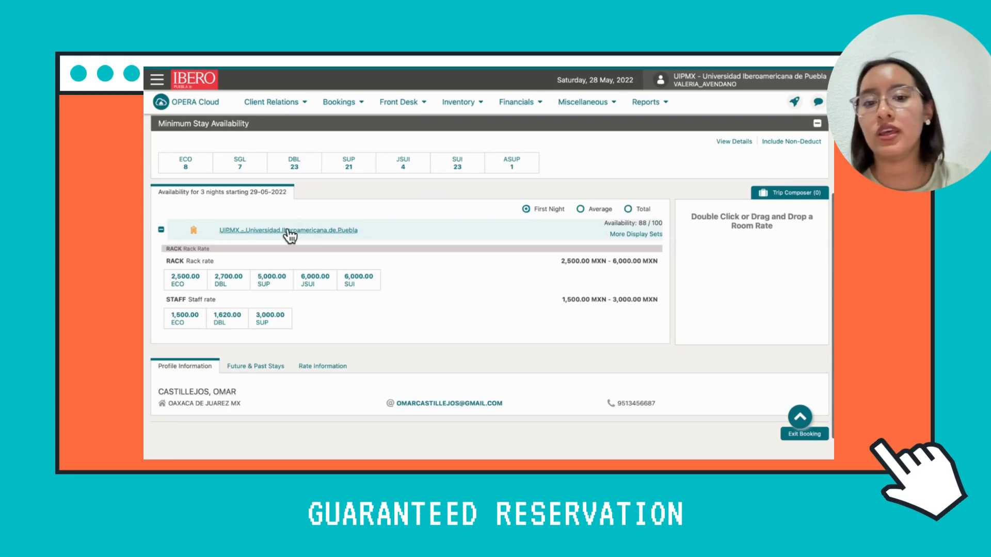
scroll(170, 147, up, 1)
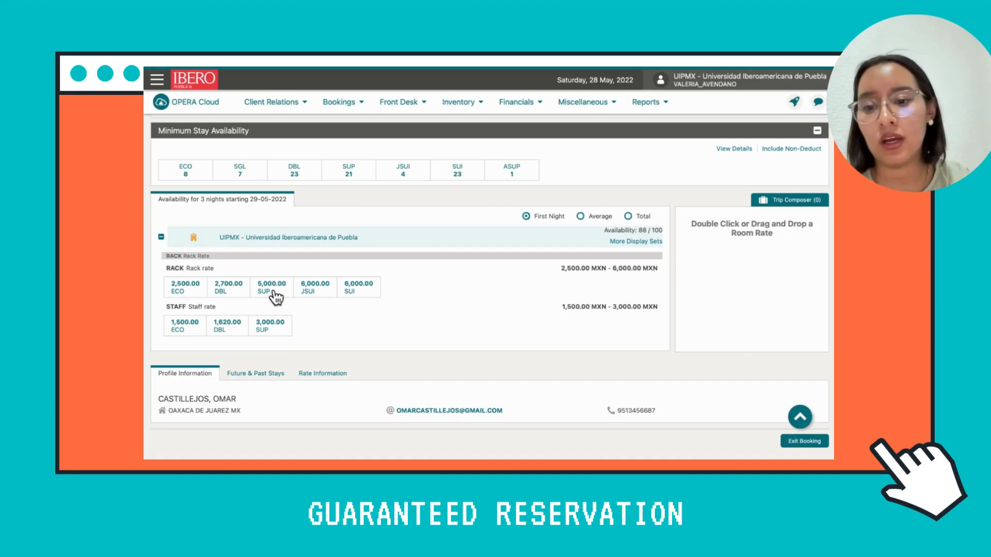
drag(294, 278, 727, 272)
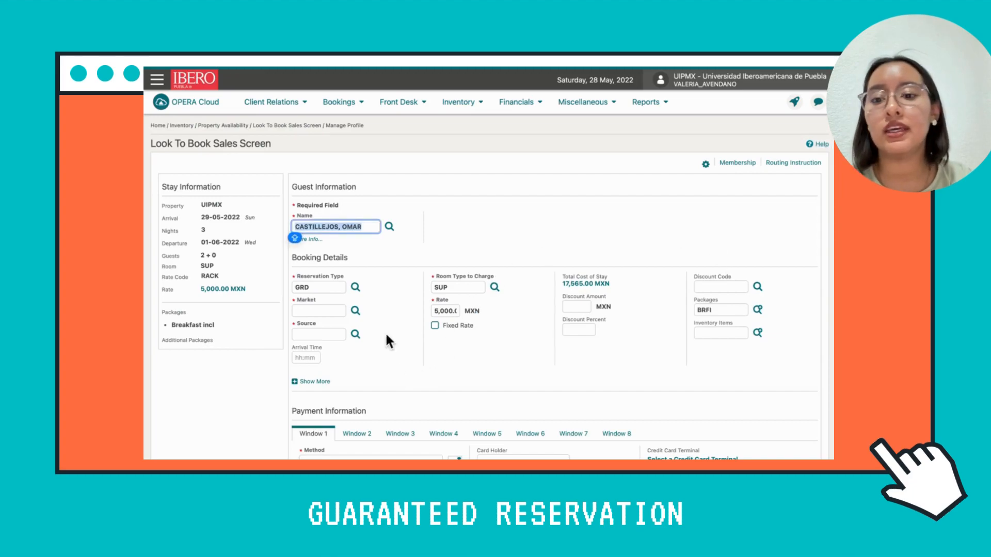
Review the stay information summary, checking the dates, nights, guests, room type and rate.
scroll(504, 330, down, 3)
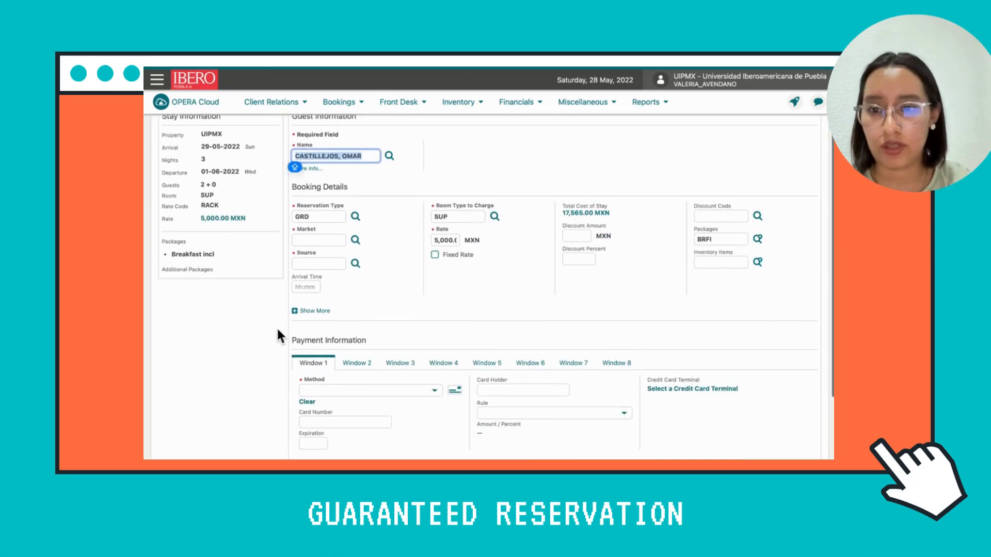
scroll(278, 335, up, 3)
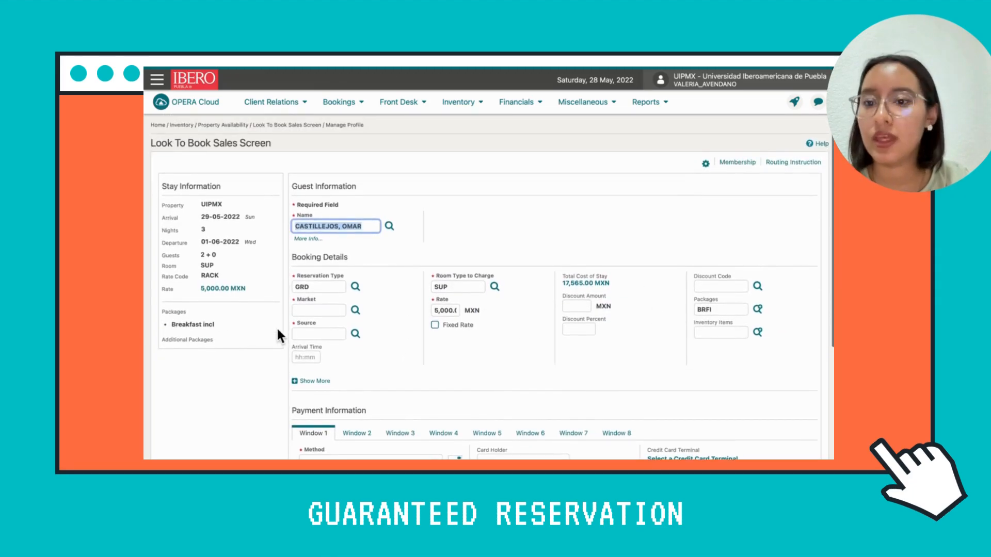
drag(232, 188, 150, 189)
click(238, 197)
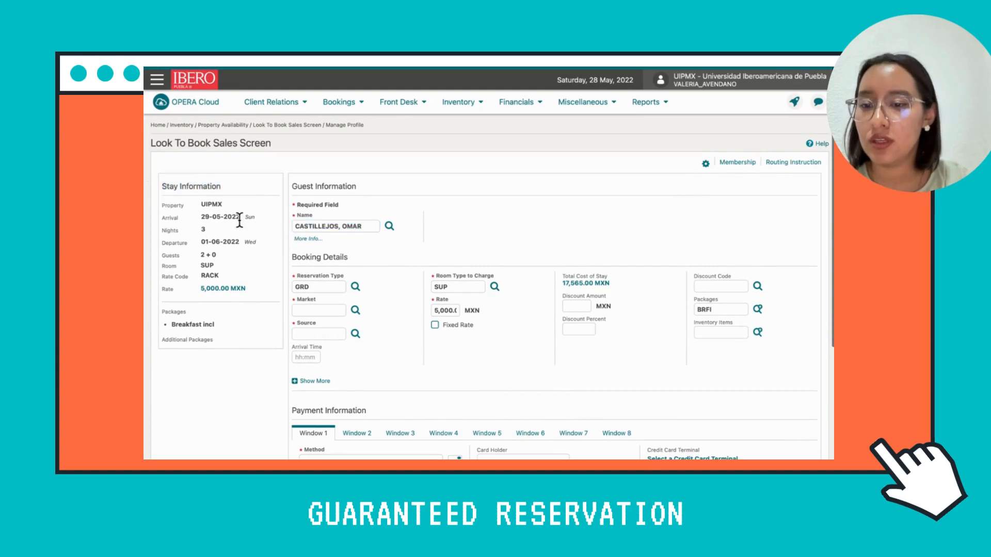
drag(258, 216, 200, 229)
drag(266, 242, 180, 255)
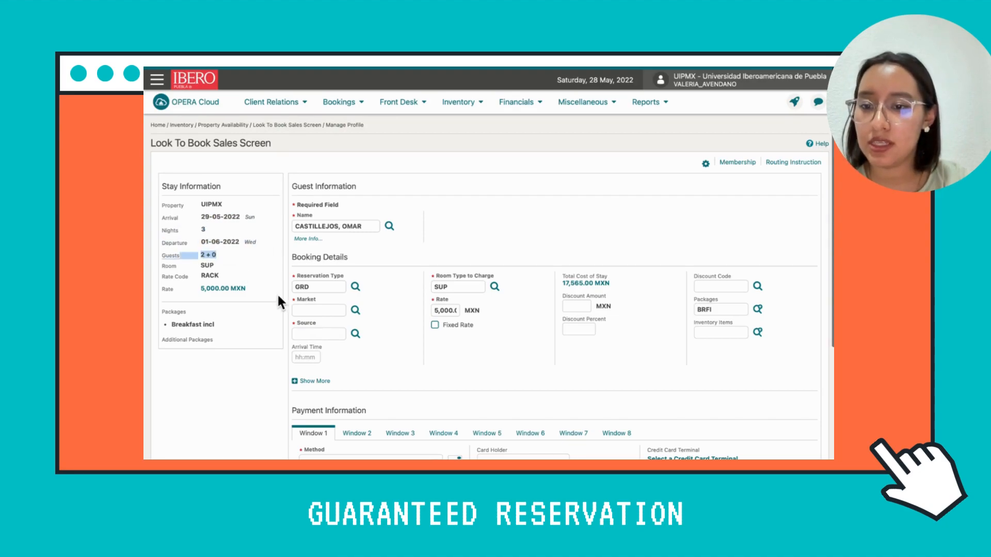
drag(265, 289, 200, 289)
click(249, 383)
Set the booking's reservation type to GRD (Guaranteed).
scroll(408, 317, down, 2)
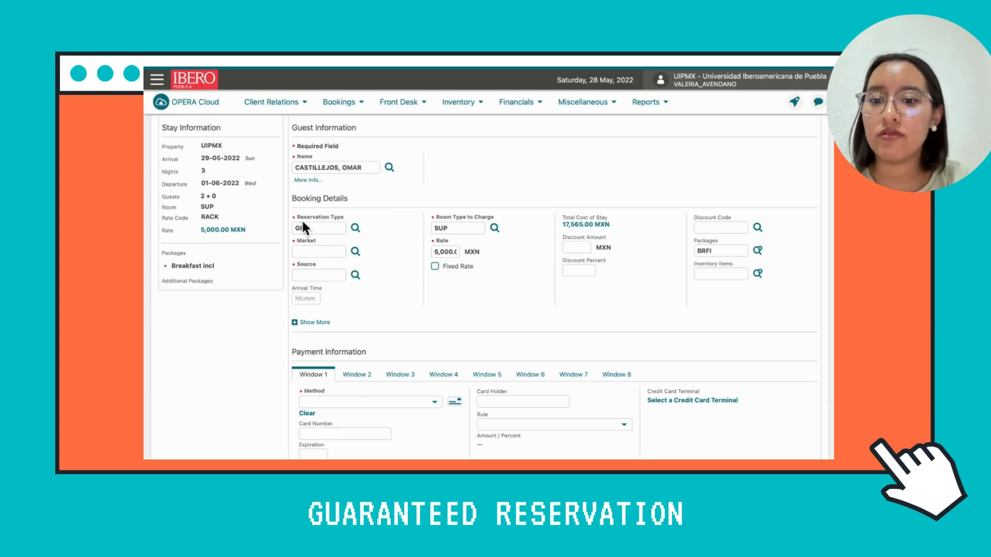
click(355, 228)
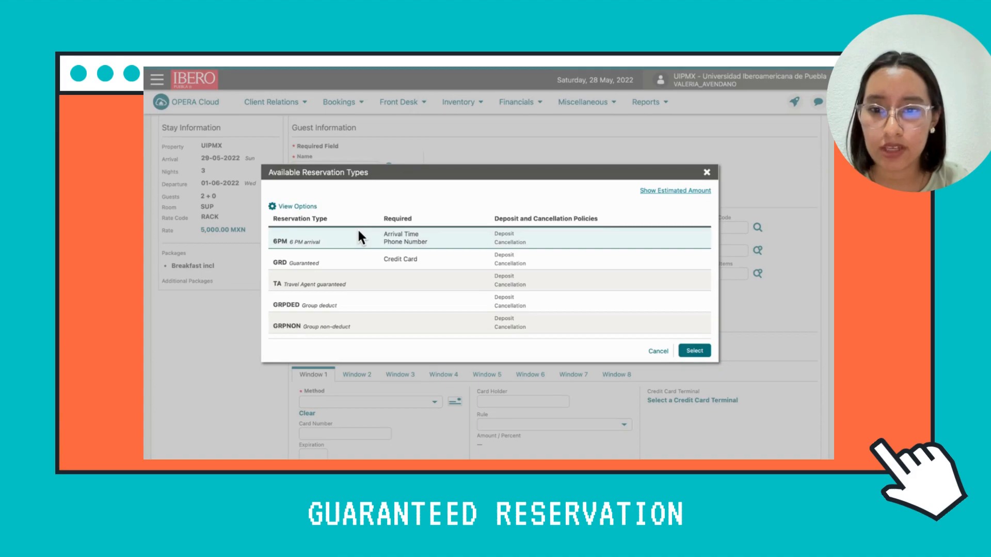
click(426, 264)
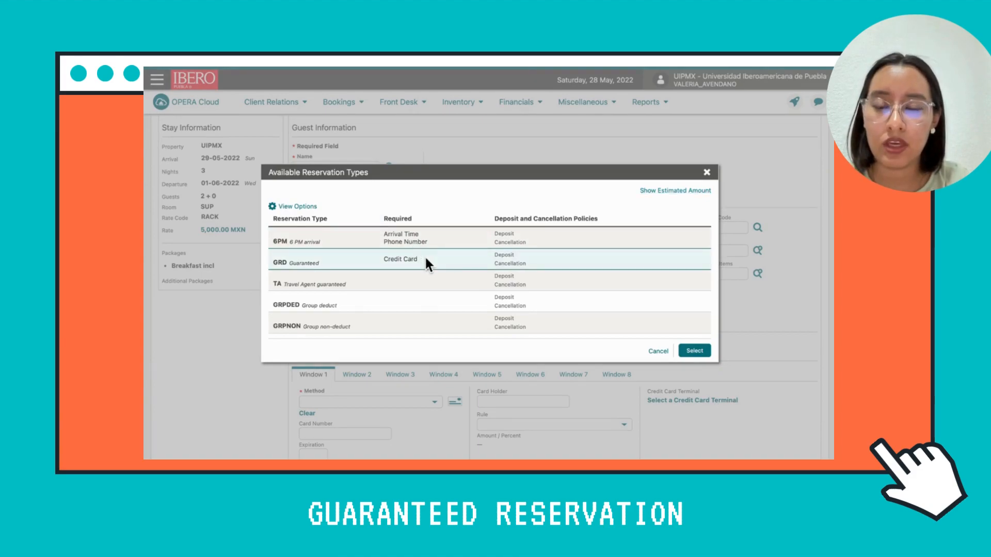
click(695, 351)
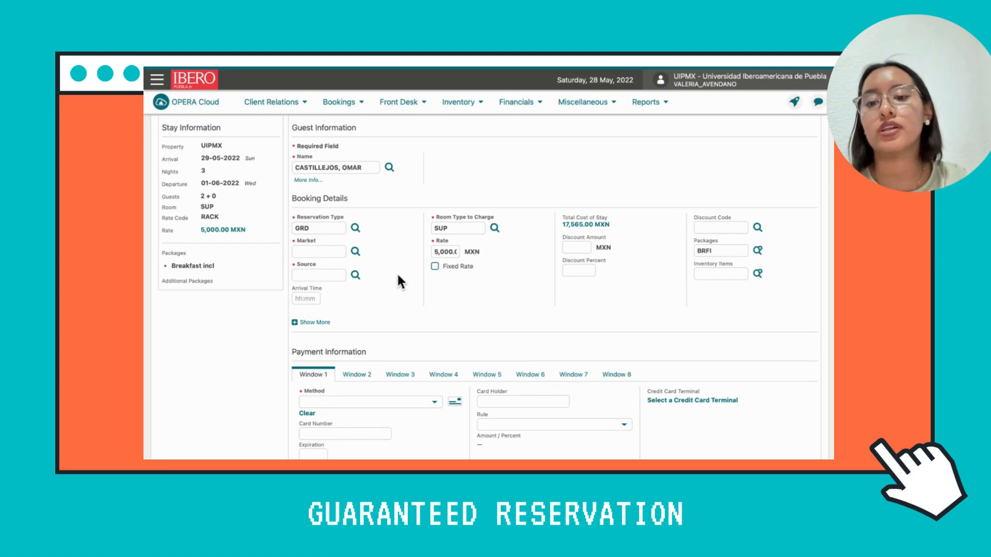
Set the booking's market code to LEISURE.
click(356, 253)
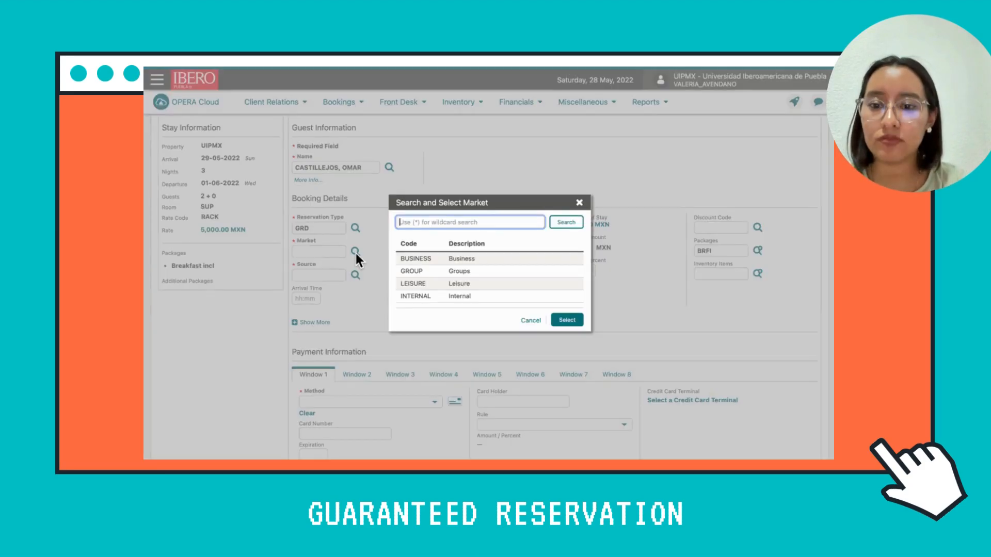
click(493, 281)
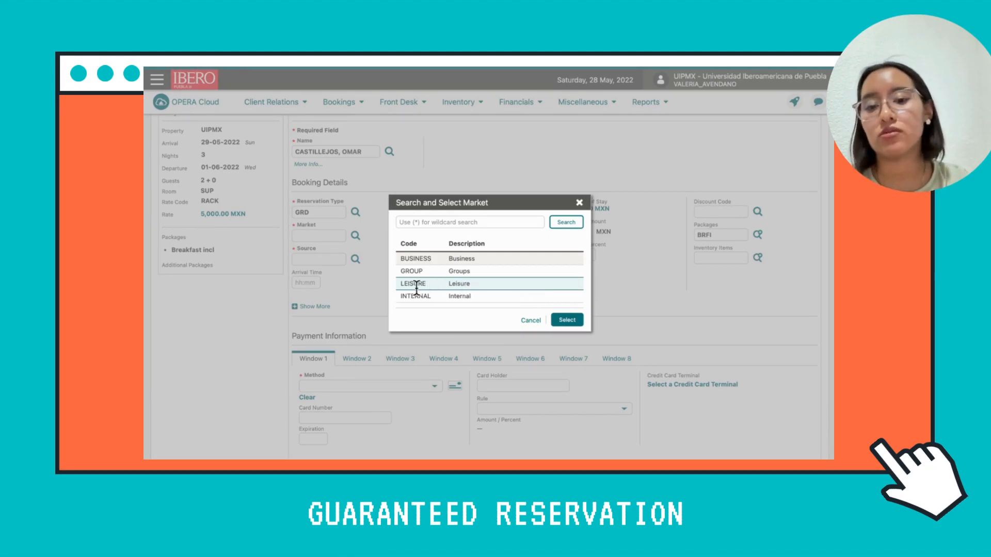
click(567, 320)
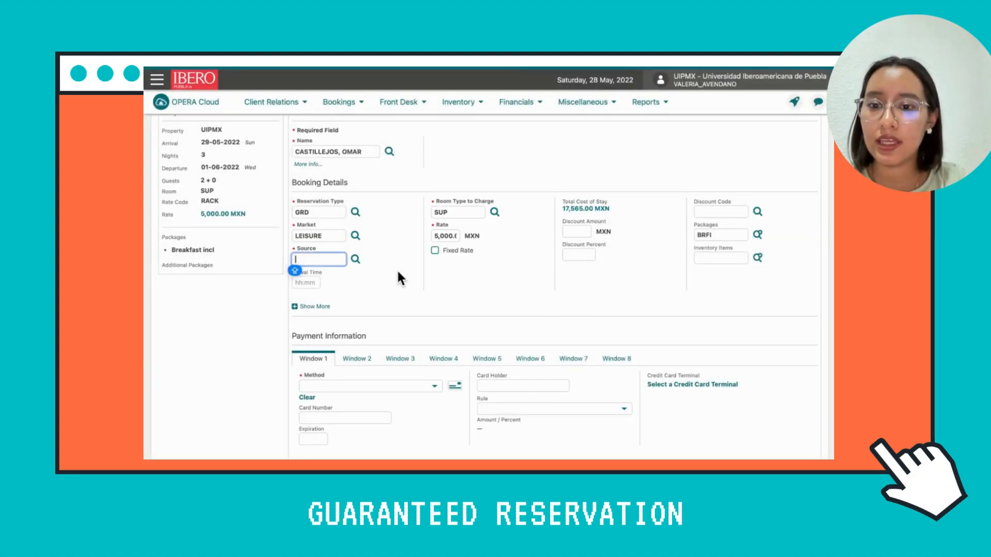
Set the booking's source code to PHONE (Telephone).
click(356, 260)
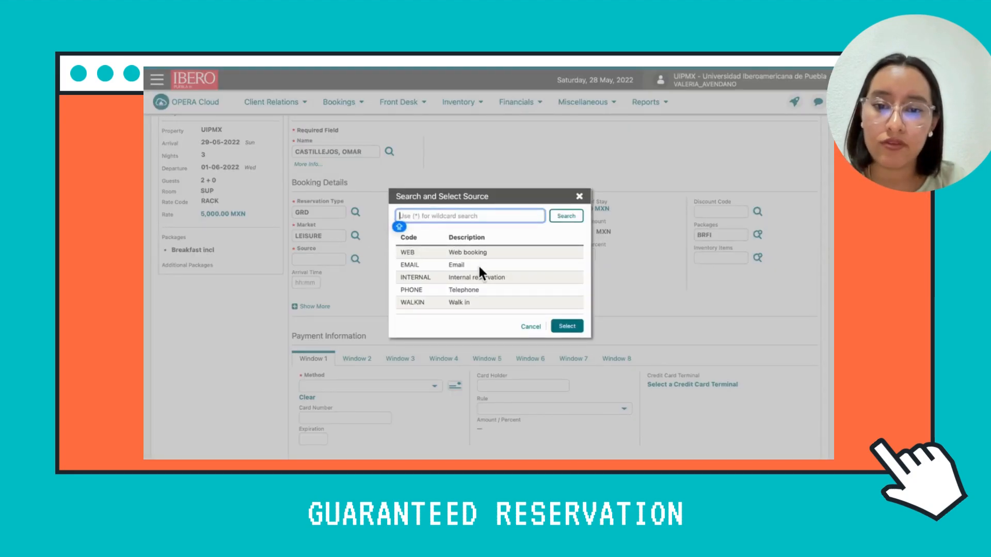
click(500, 288)
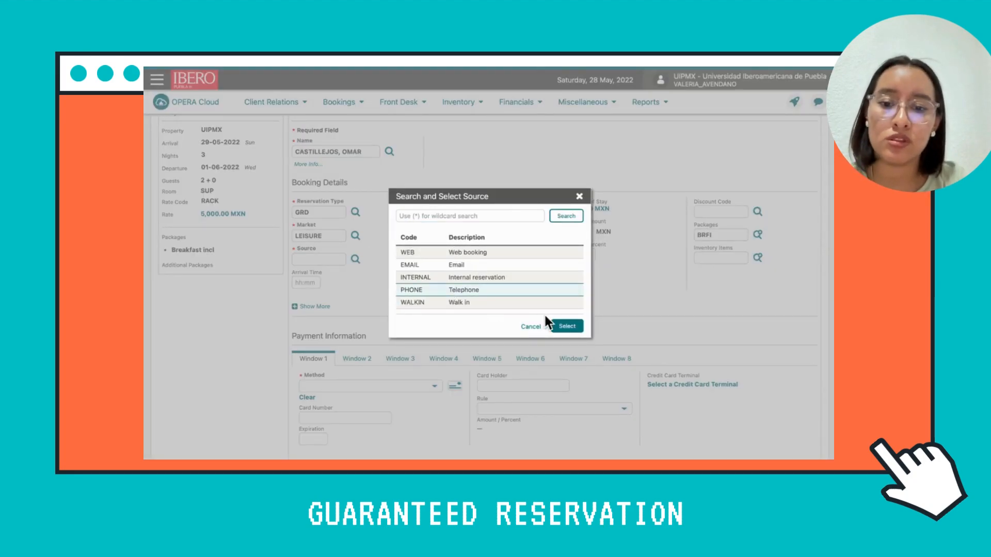
click(569, 328)
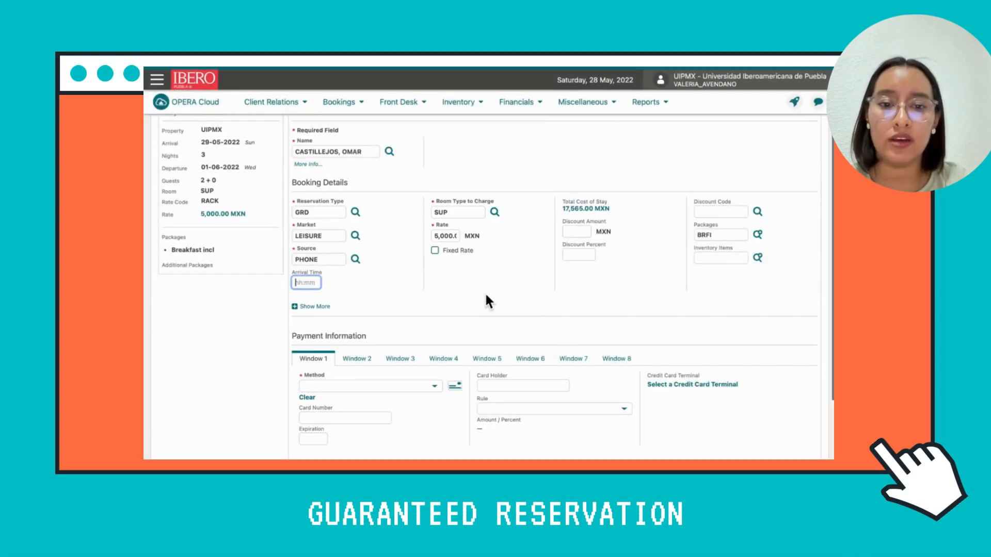
Set the payment method of Window 1 to MC - MasterCard.
scroll(504, 312, down, 2)
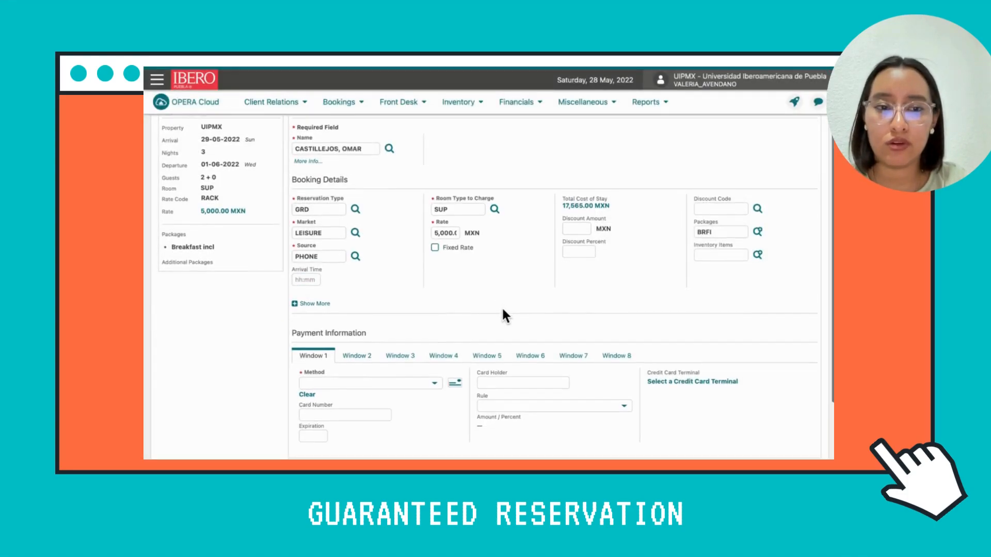
scroll(503, 313, down, 2)
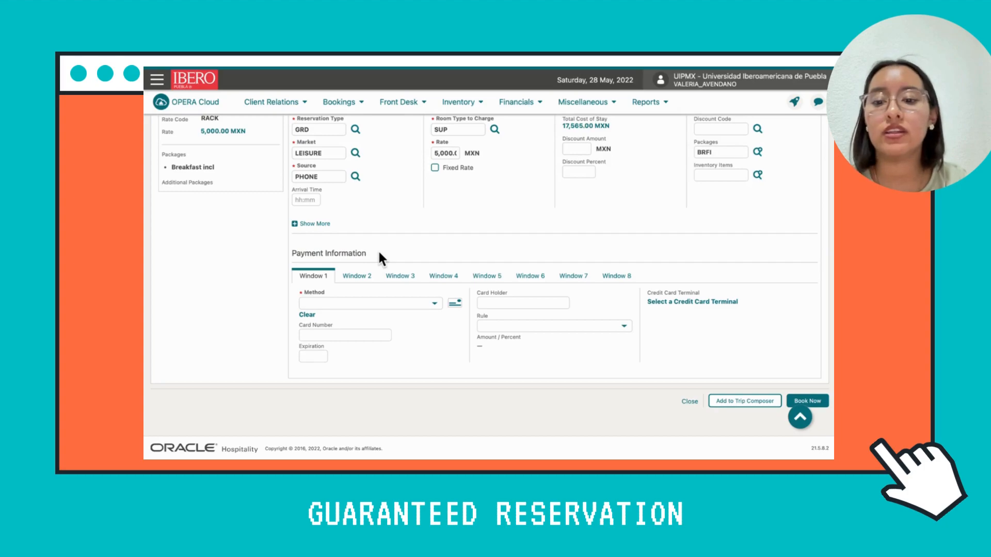
click(427, 304)
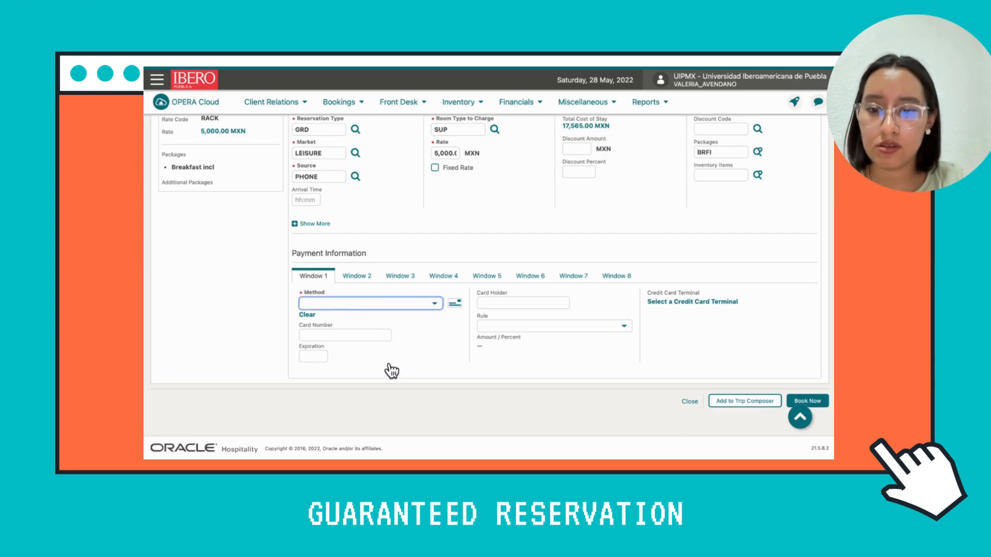
click(383, 387)
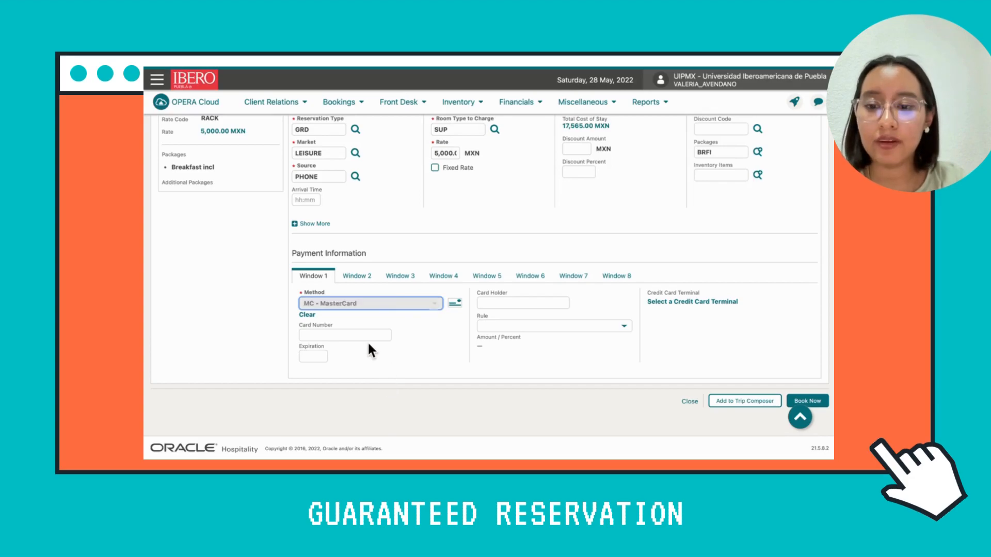
Enter the credit card number and its expiration date for the MasterCard payment.
click(380, 415)
scroll(379, 416, down, 3)
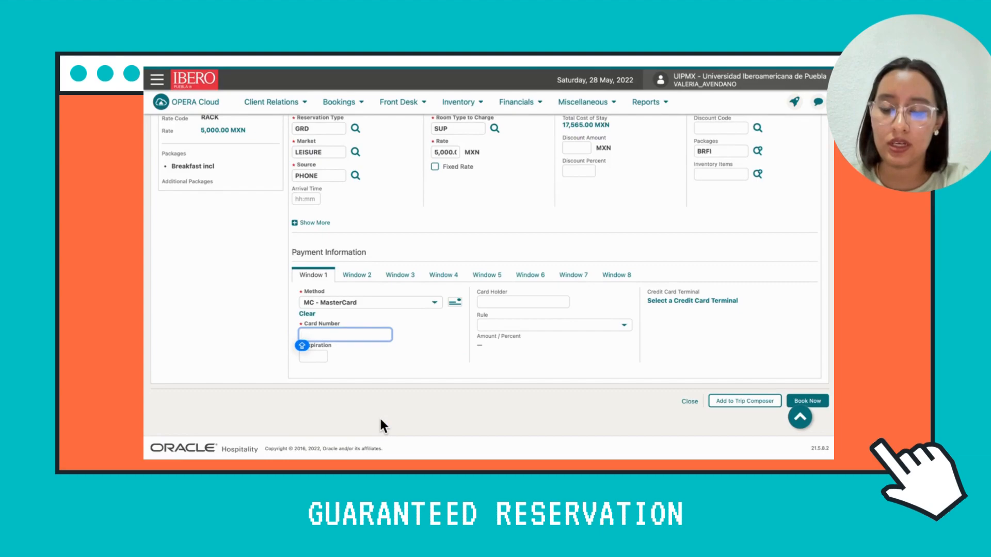
text(5555555555554444)
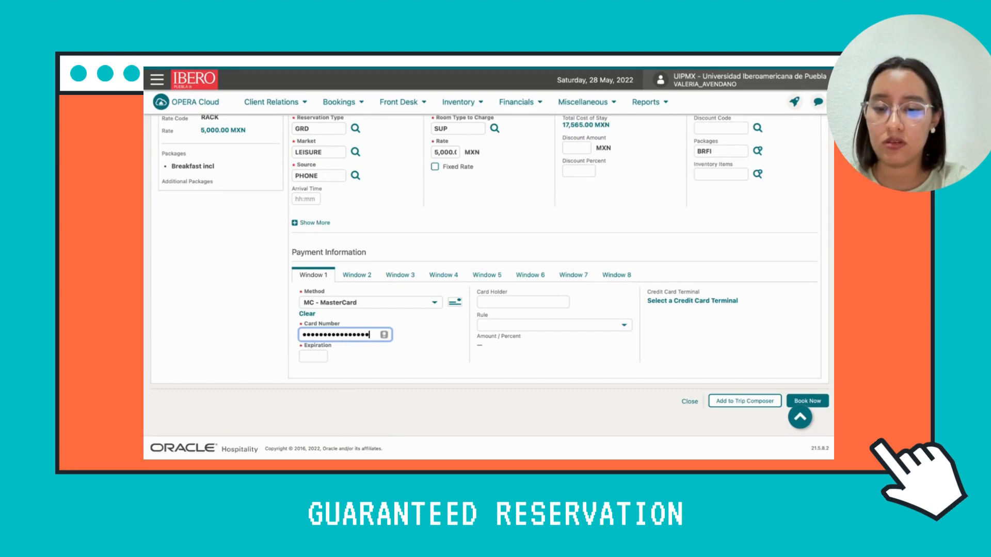
click(312, 356)
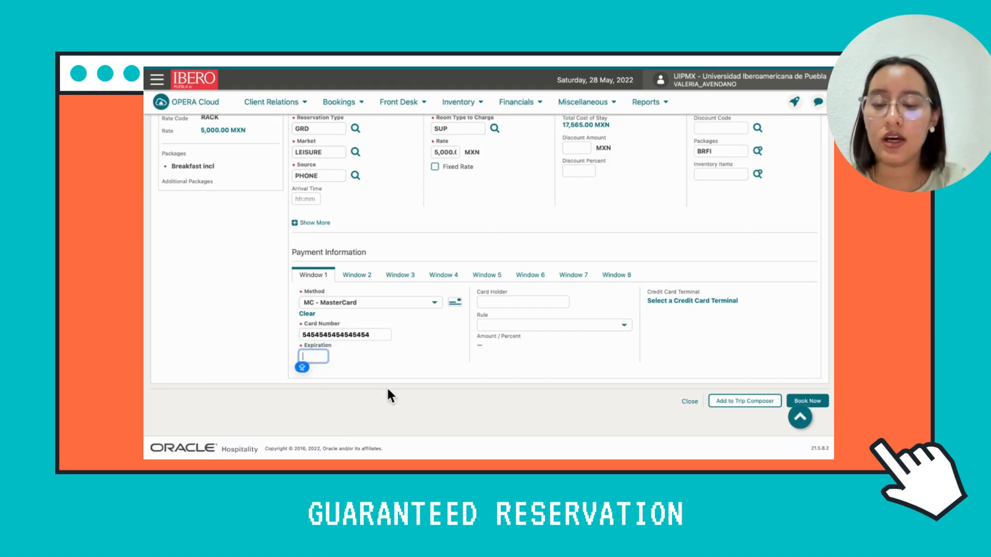
text(09)
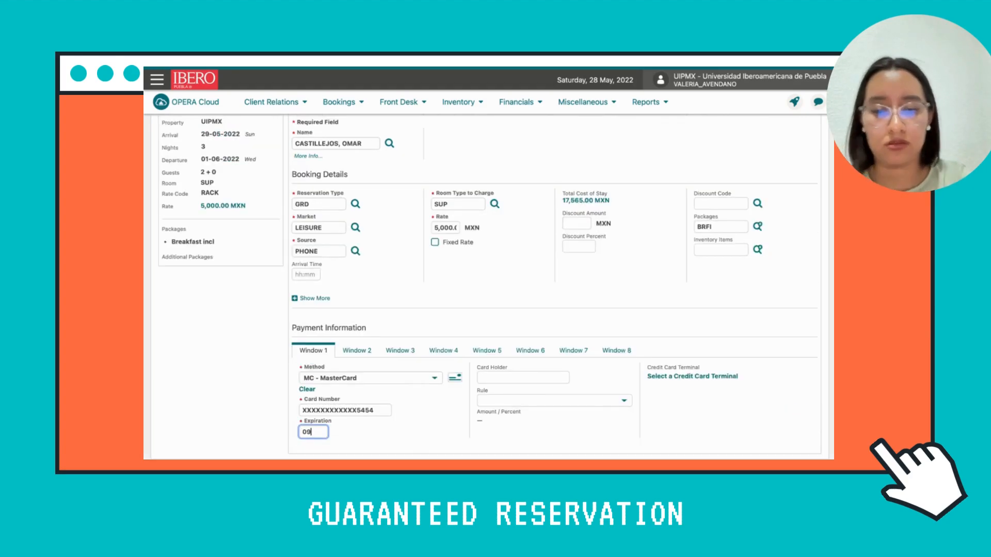
text(/28)
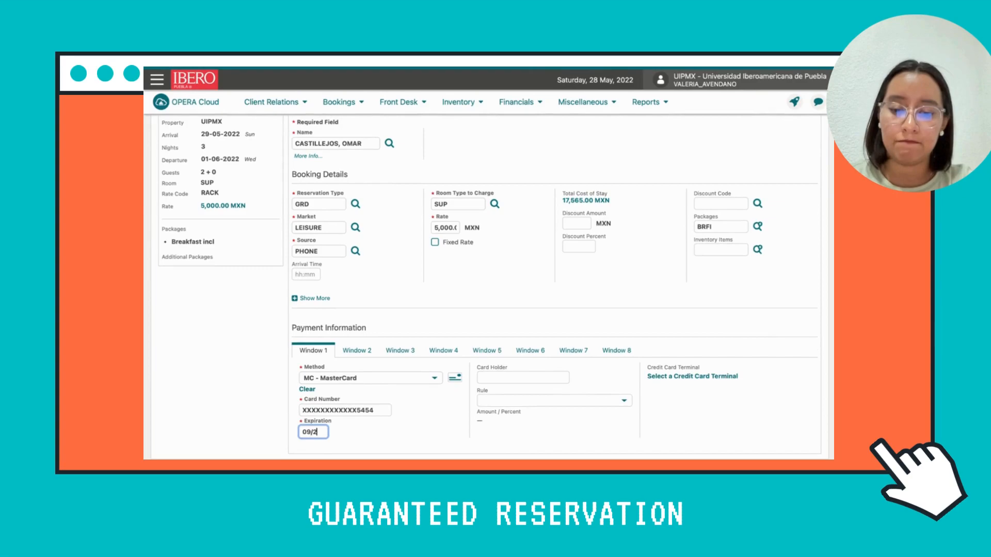
click(485, 410)
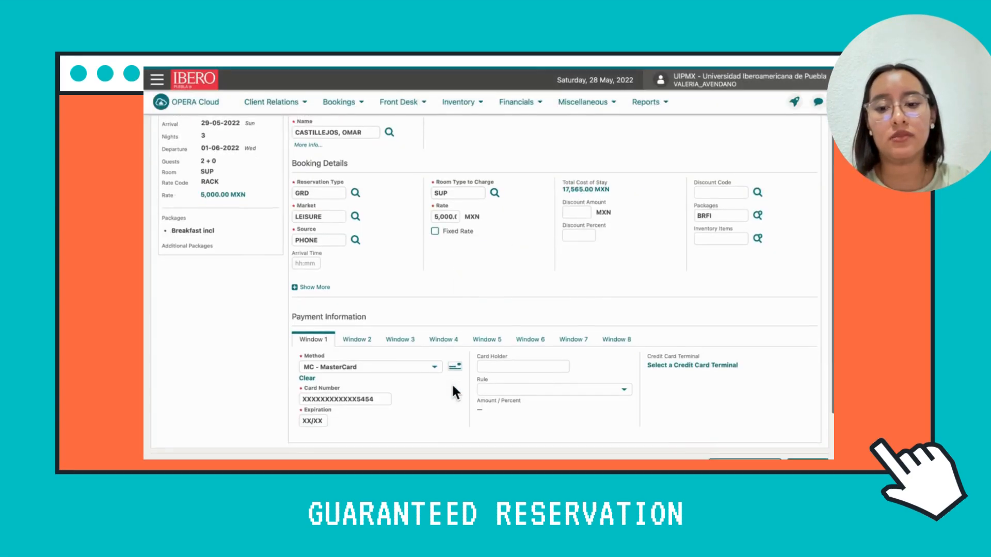
Enter the guest's full name as the card holder and book the reservation.
scroll(451, 383, down, 3)
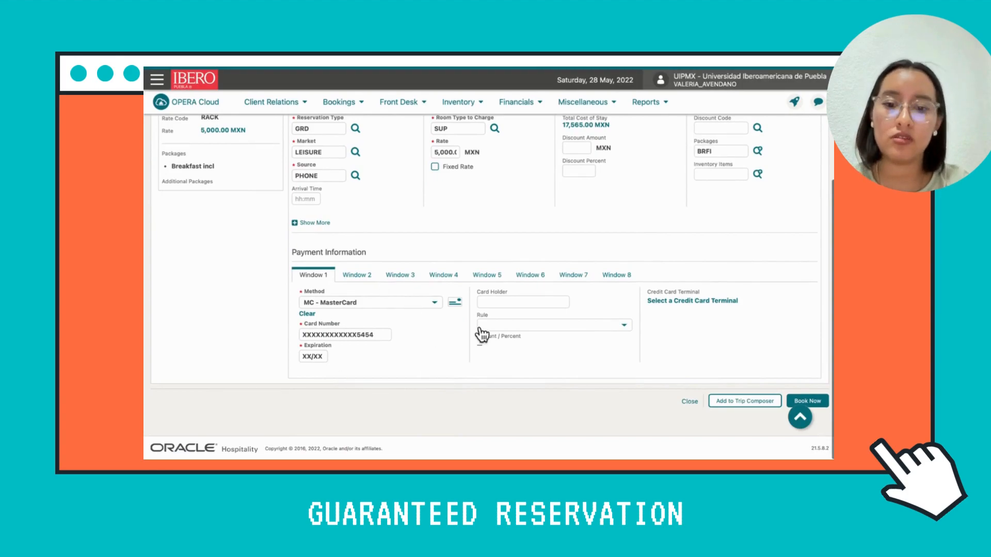
click(507, 304)
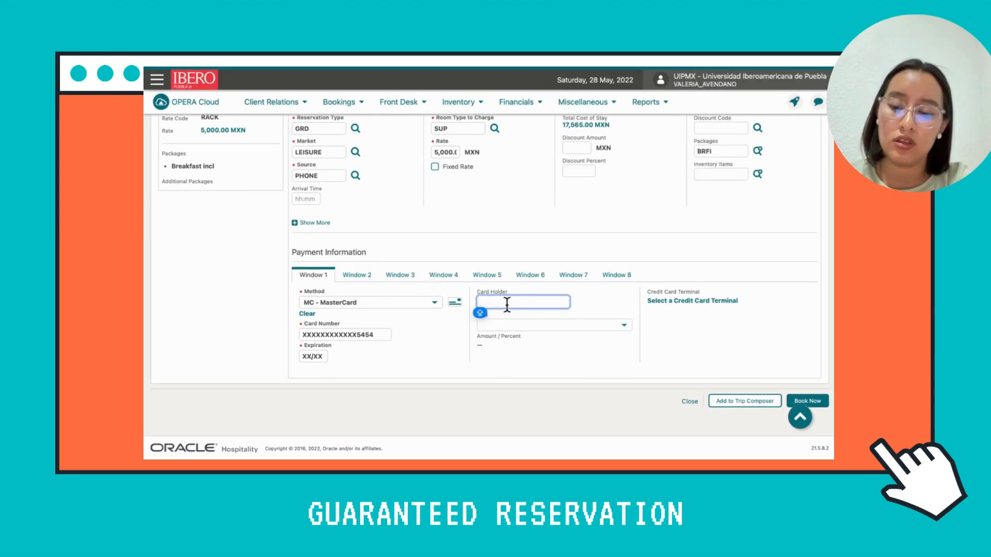
click(626, 349)
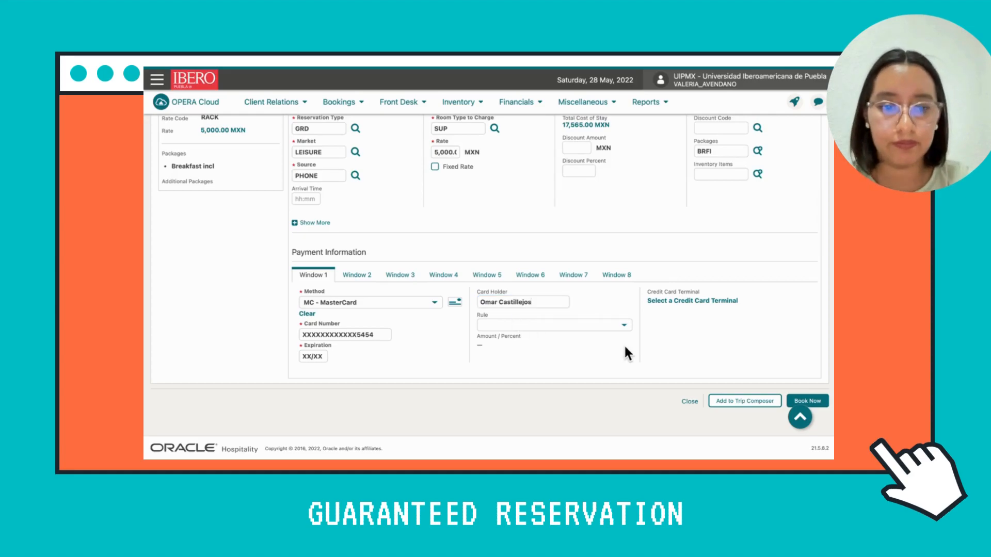
scroll(634, 278, up, 5)
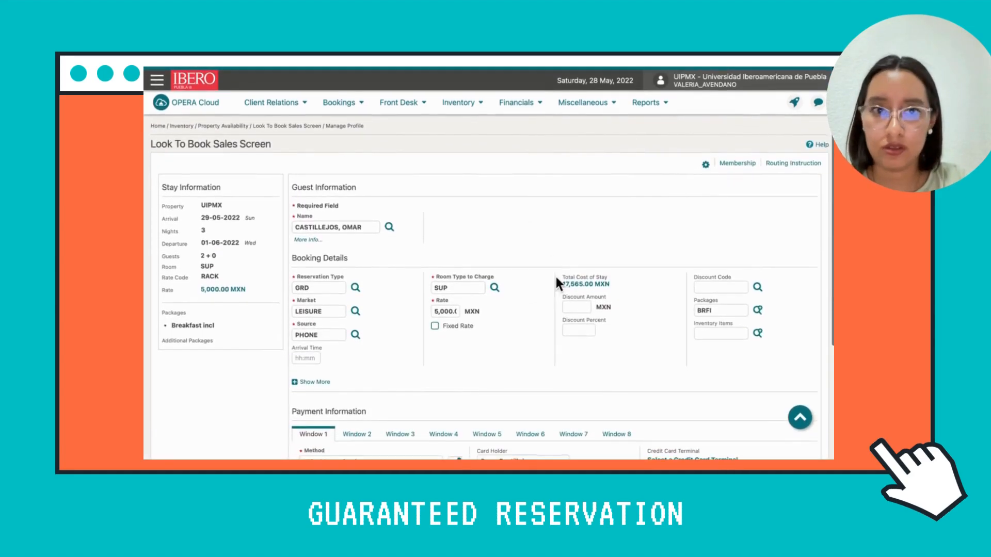
scroll(551, 263, down, 3)
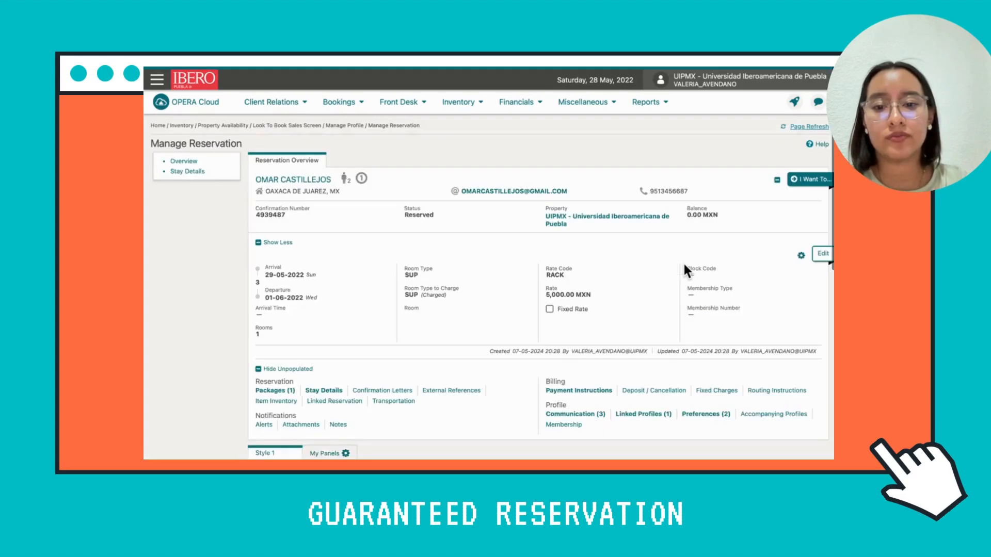
Review the new reservation's confirmation number, status, arrival date, rate and stay details, including the reservation type, market and source codes.
scroll(586, 338, down, 3)
scroll(584, 328, down, 4)
scroll(584, 328, up, 7)
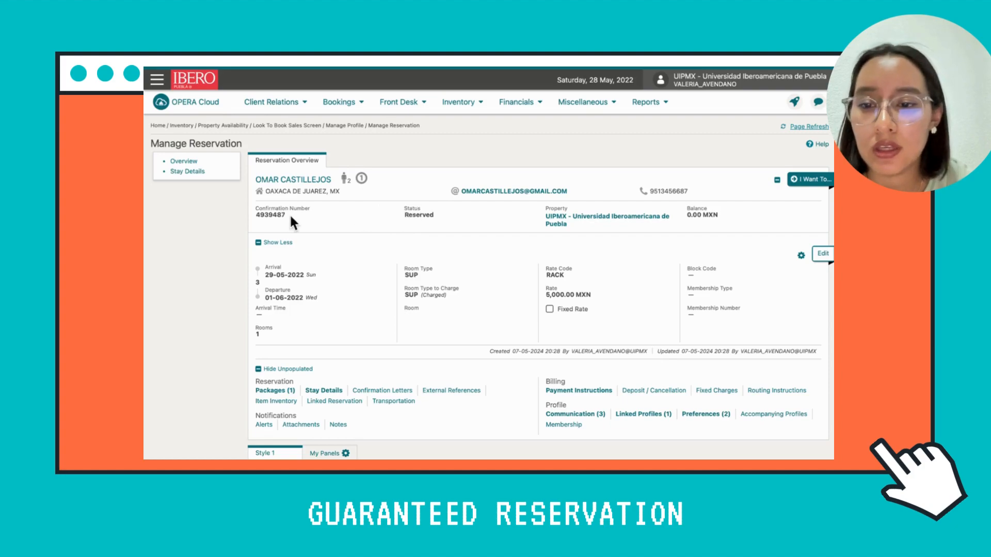
triple_click(253, 216)
click(305, 220)
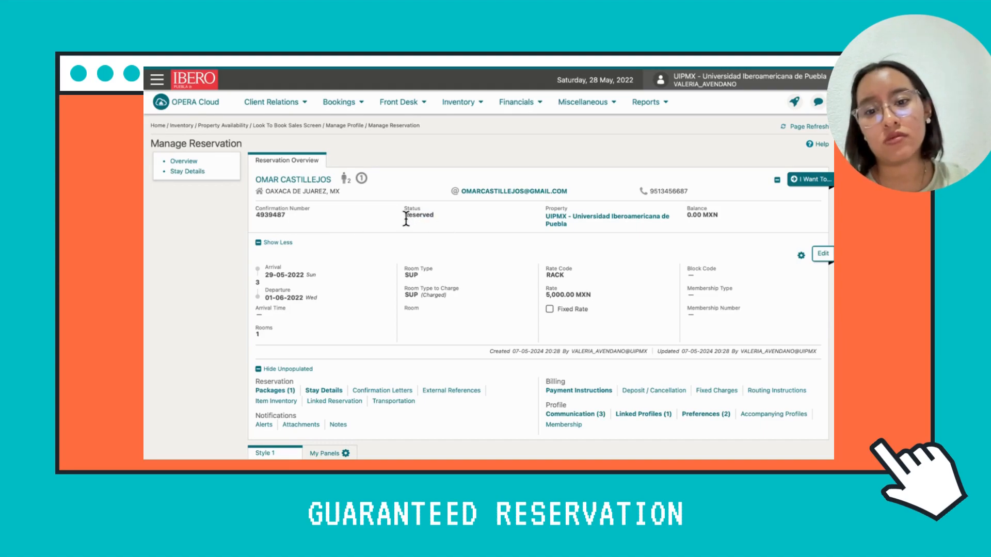
scroll(561, 256, down, 1)
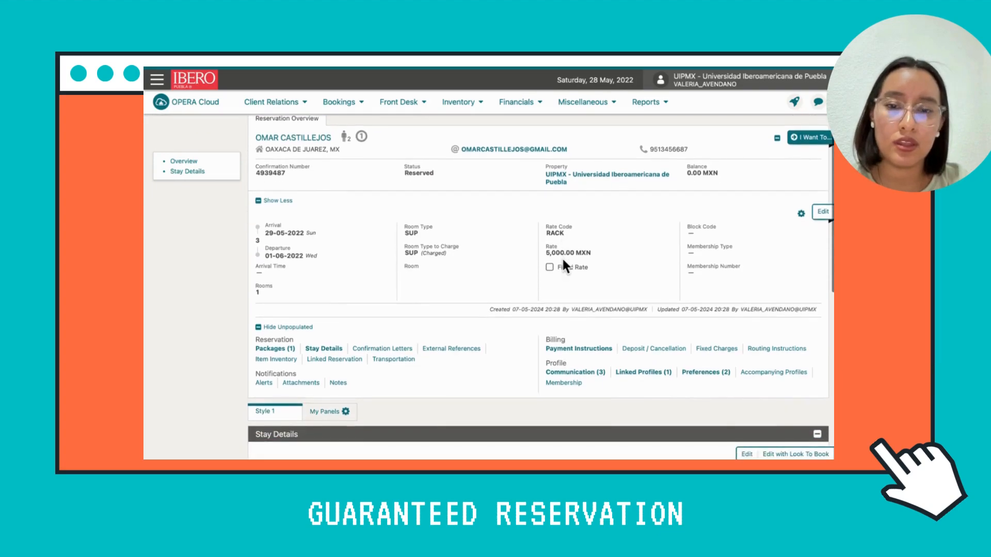
drag(313, 233, 252, 233)
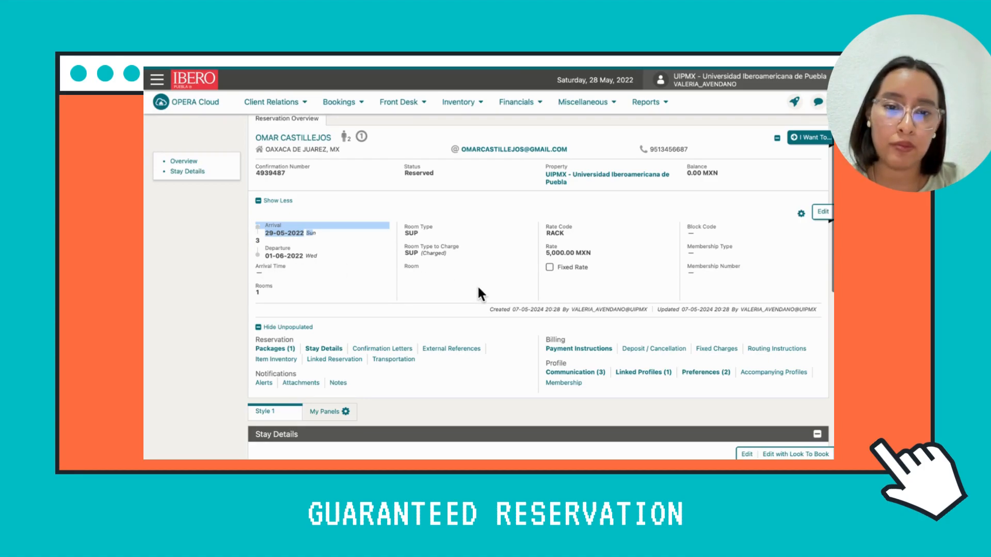
scroll(499, 338, down, 4)
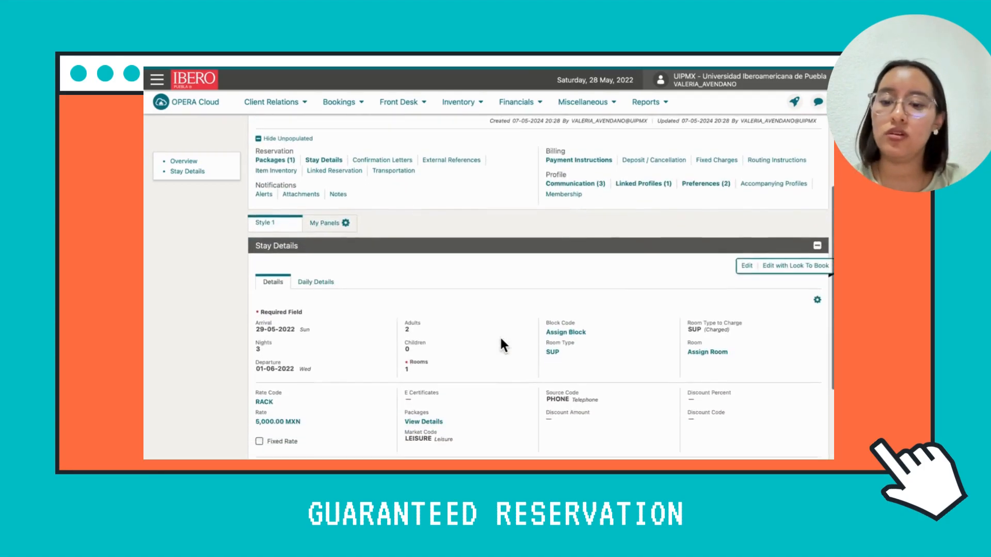
scroll(500, 336, down, 2)
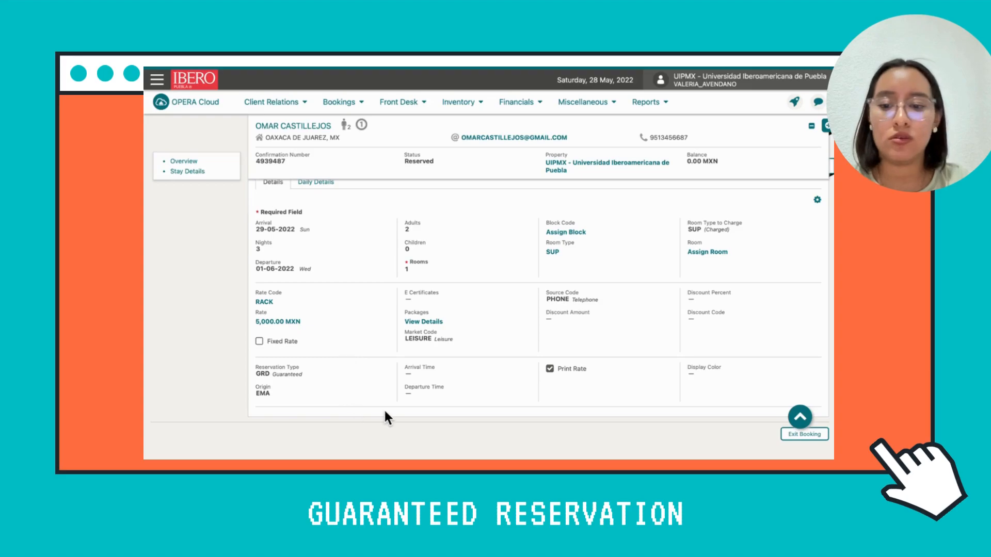
scroll(385, 412, up, 6)
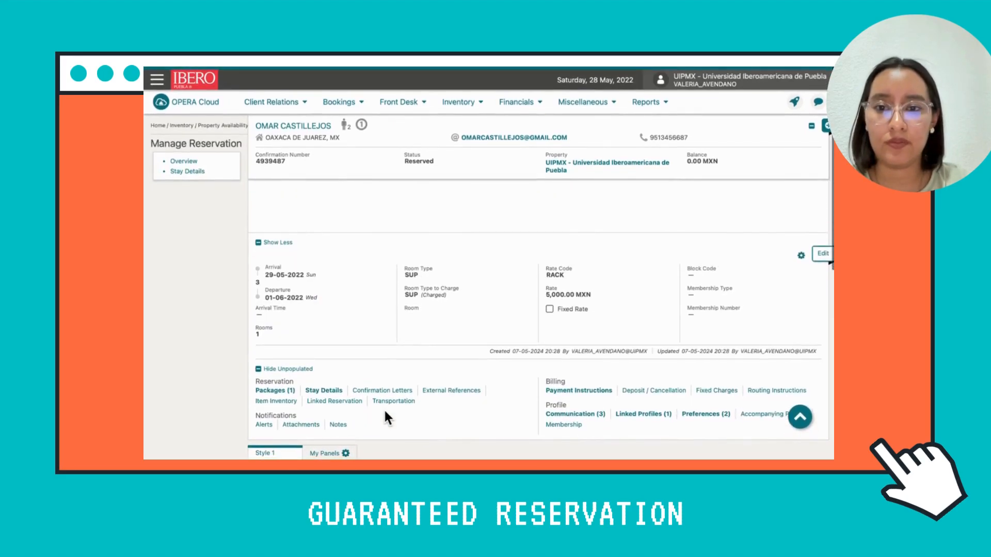